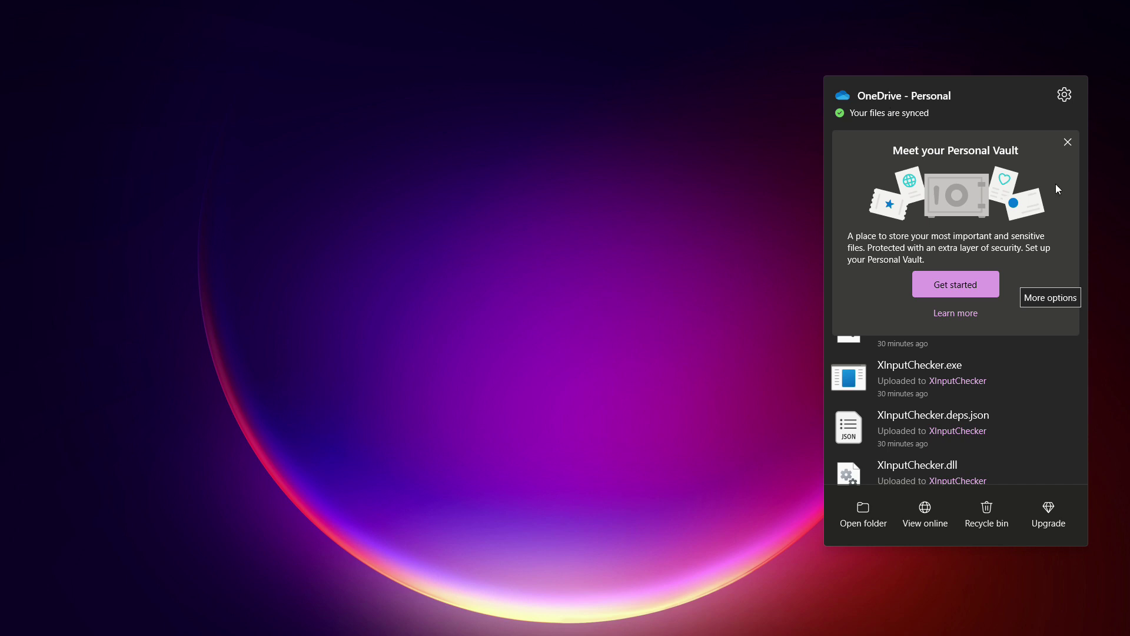
Close the 'Meet your Personal Vault' card and scroll through the recent OneDrive uploads
click(1067, 142)
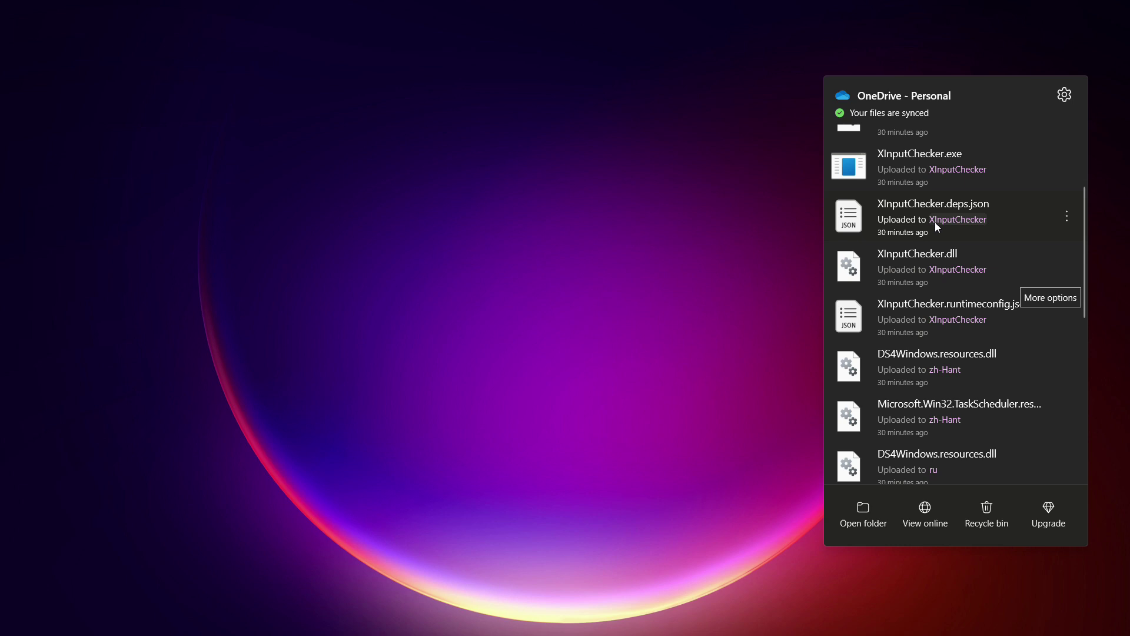
scroll(935, 221, down, 5)
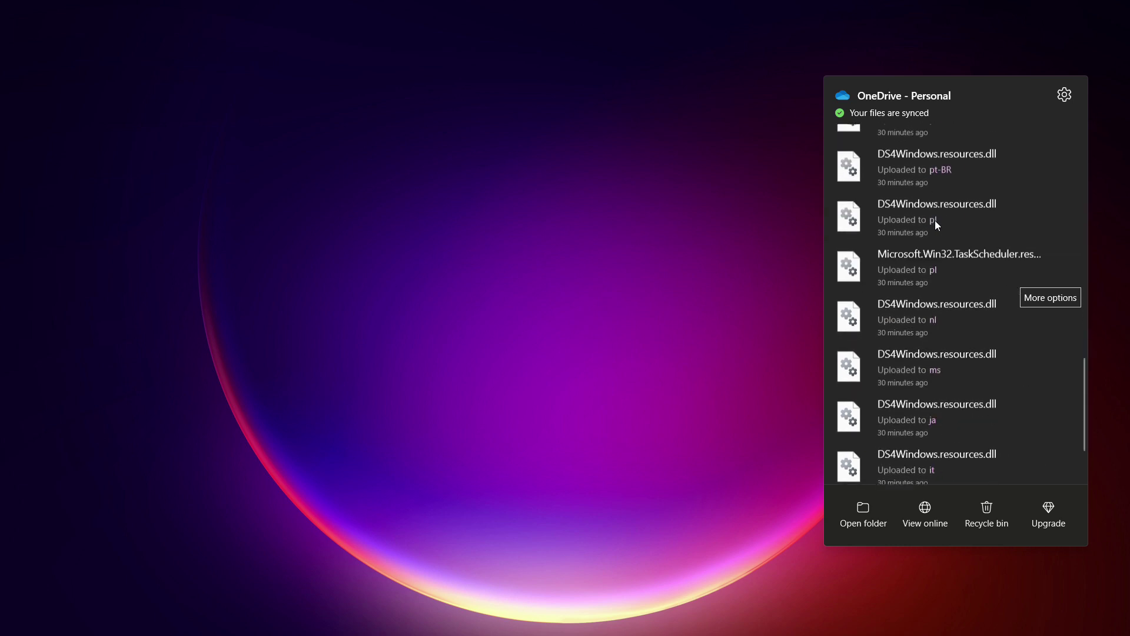
scroll(935, 220, down, 5)
scroll(942, 247, down, 5)
scroll(951, 323, up, 5)
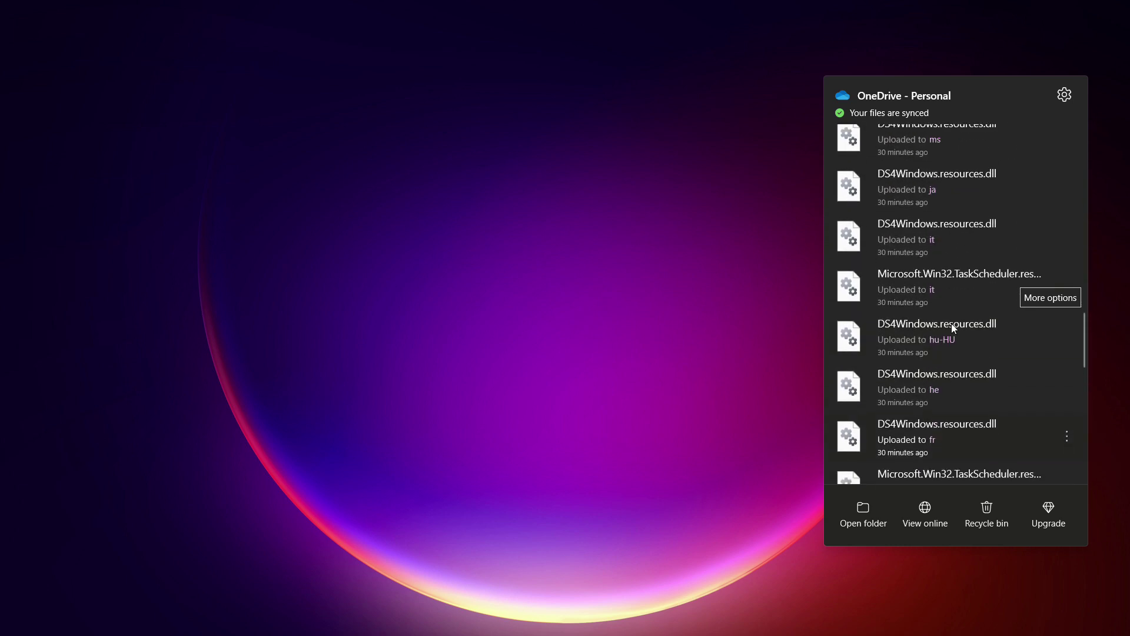
scroll(951, 324, up, 5)
scroll(951, 324, up, 5)
scroll(950, 324, up, 5)
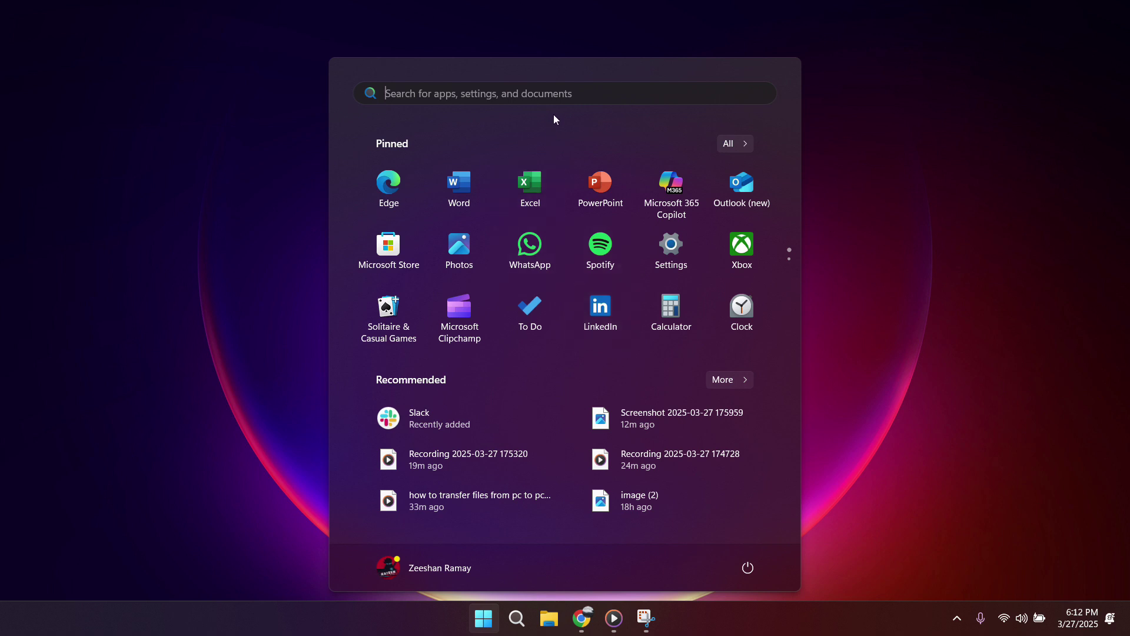
Search Start for 'one' and open the OneDrive files folder in File Explorer
text(one)
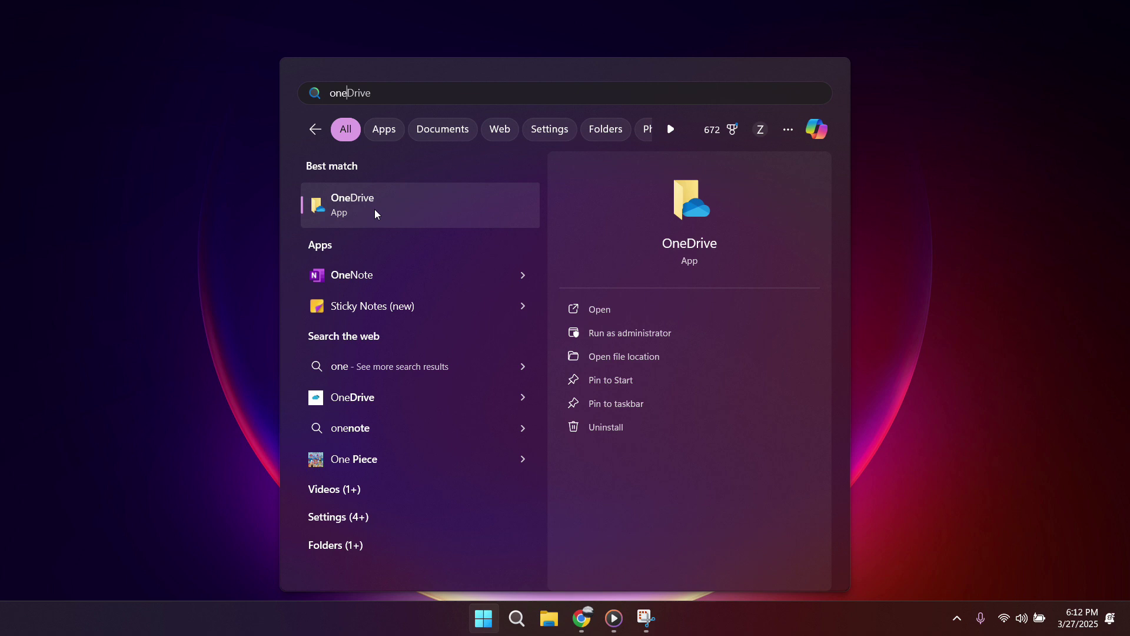
click(956, 622)
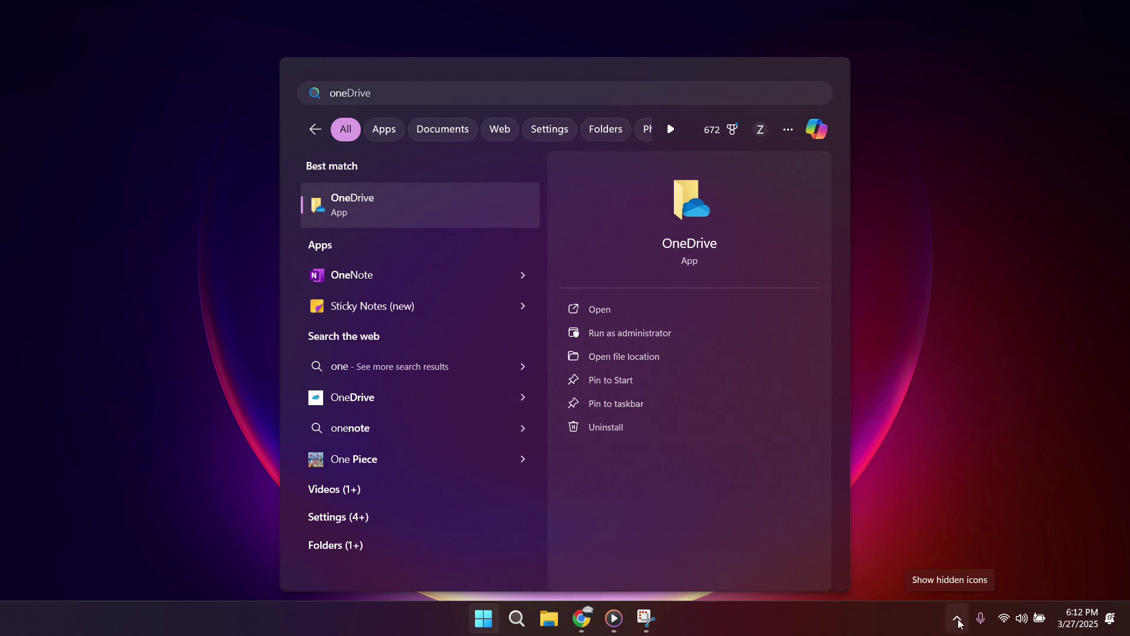
click(958, 621)
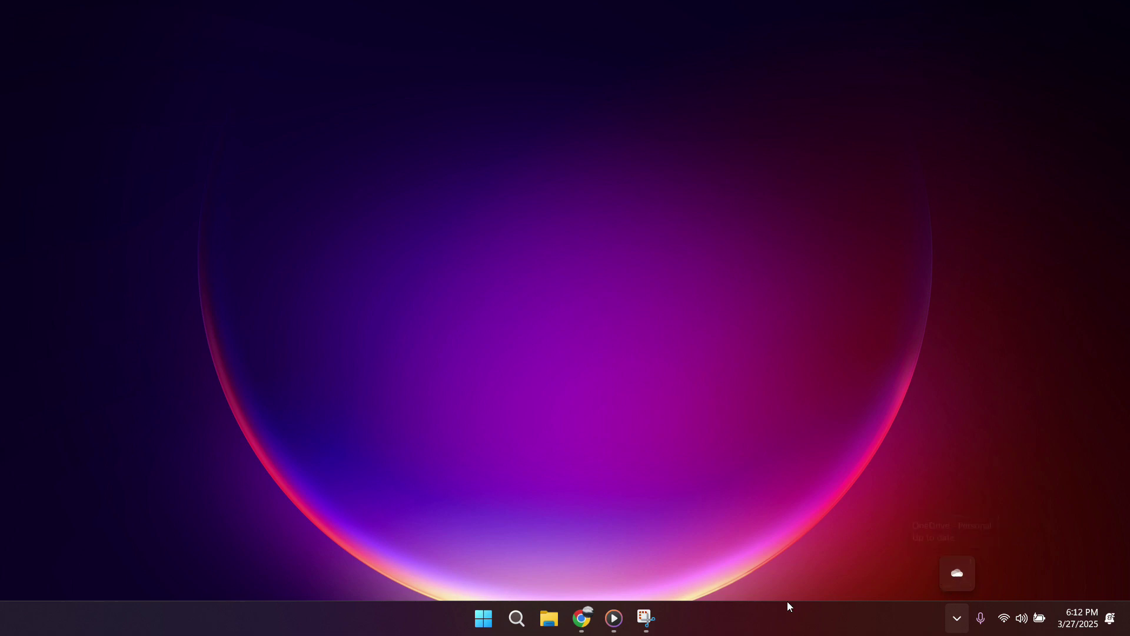
click(484, 617)
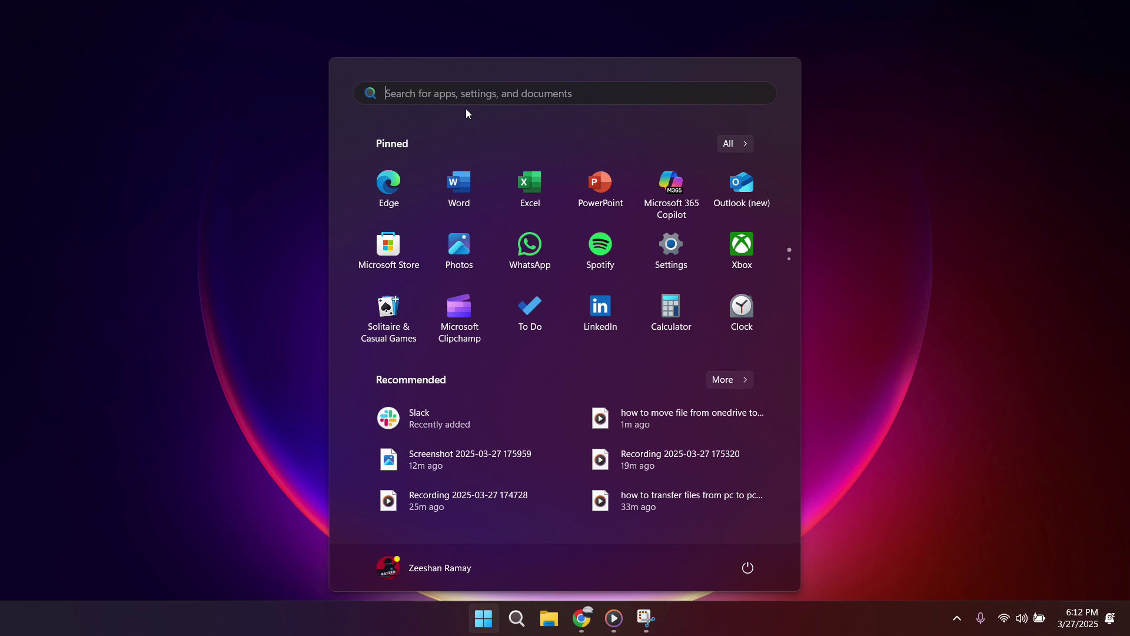
text(one)
click(369, 201)
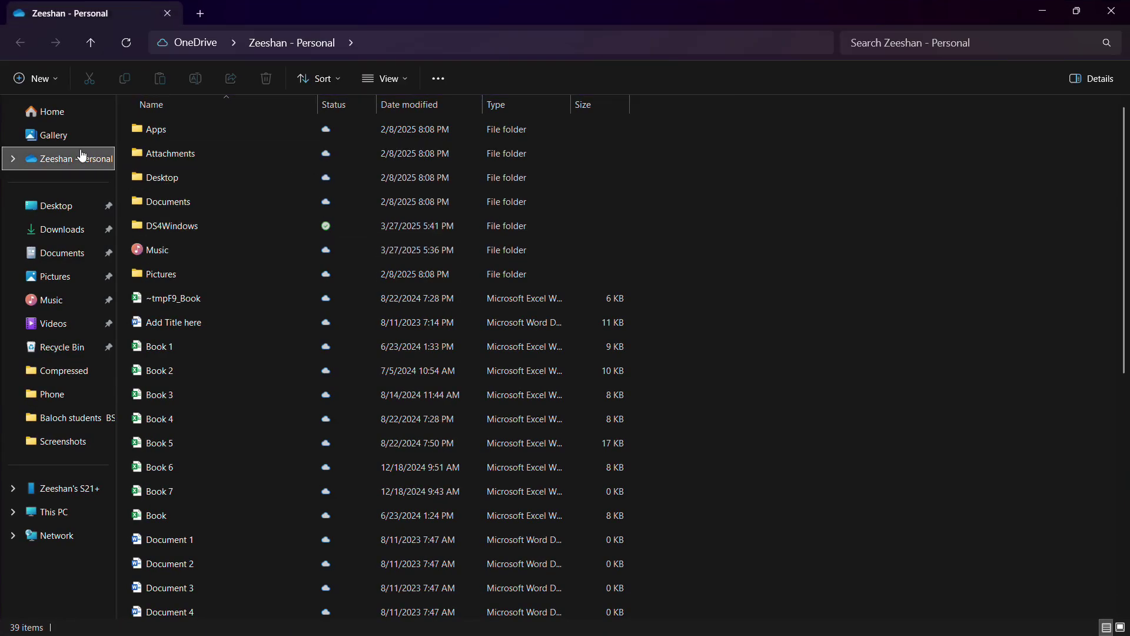
Drag the navigation pane wider and browse the OneDrive file list end to end
drag(115, 100, 167, 100)
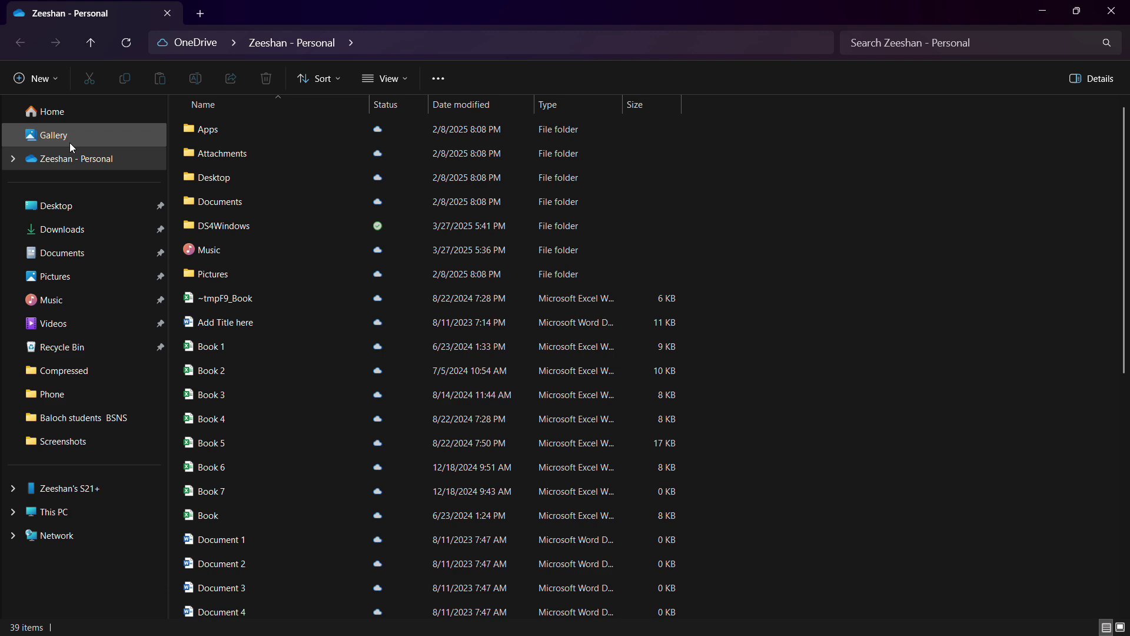
scroll(279, 279, down, 5)
scroll(279, 278, down, 2)
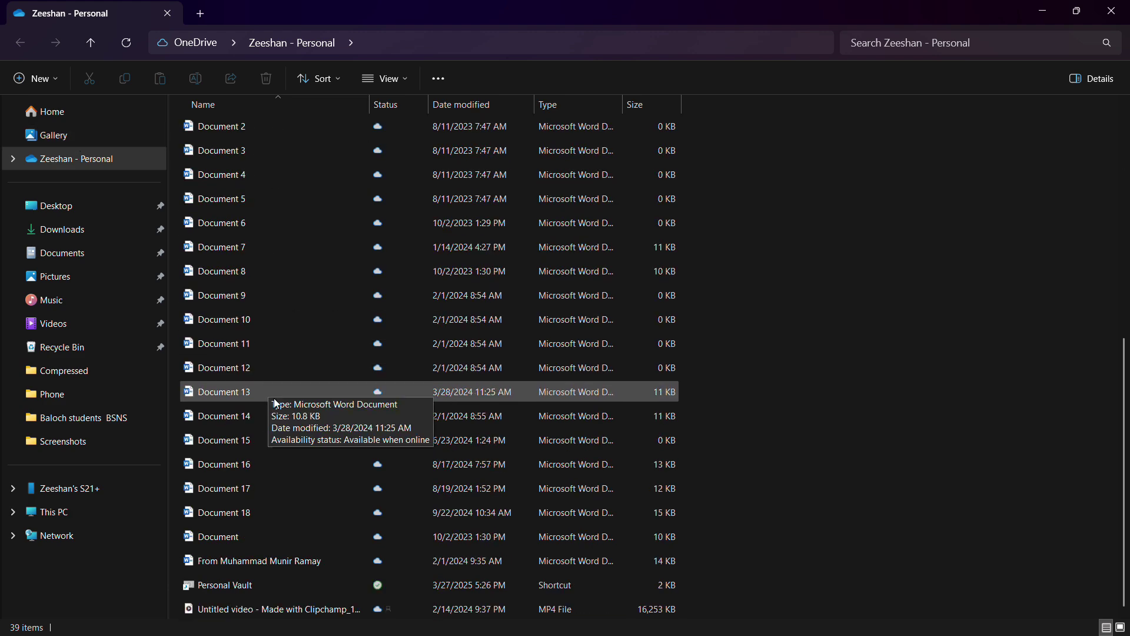
scroll(273, 398, up, 6)
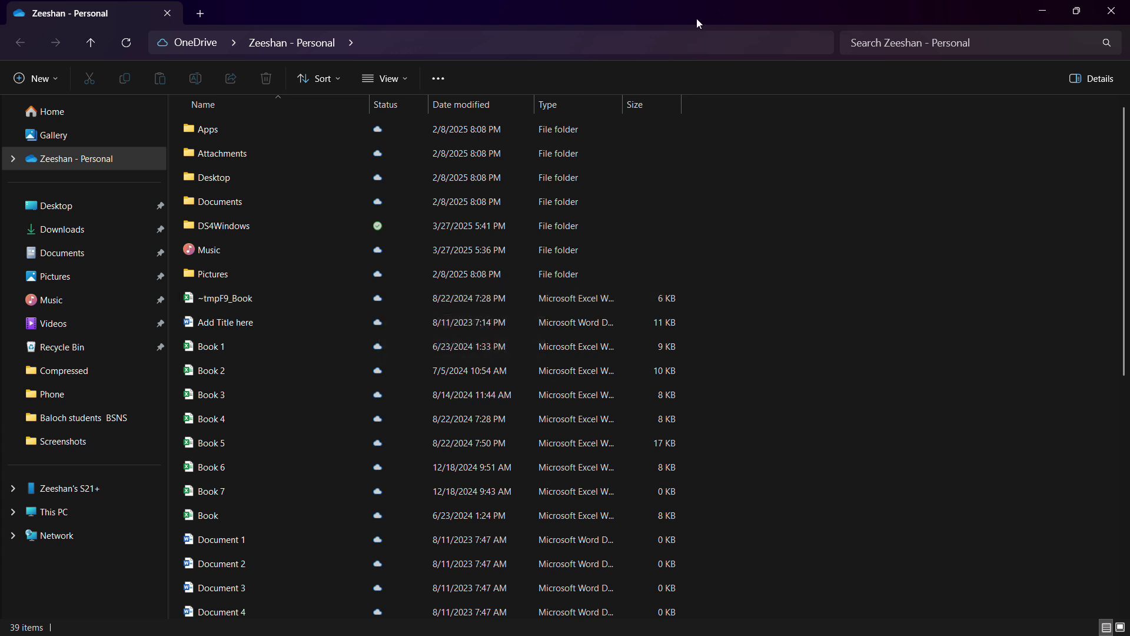
Resize the File Explorer window and copy Book 1 to the Desktop
drag(697, 19, 812, 75)
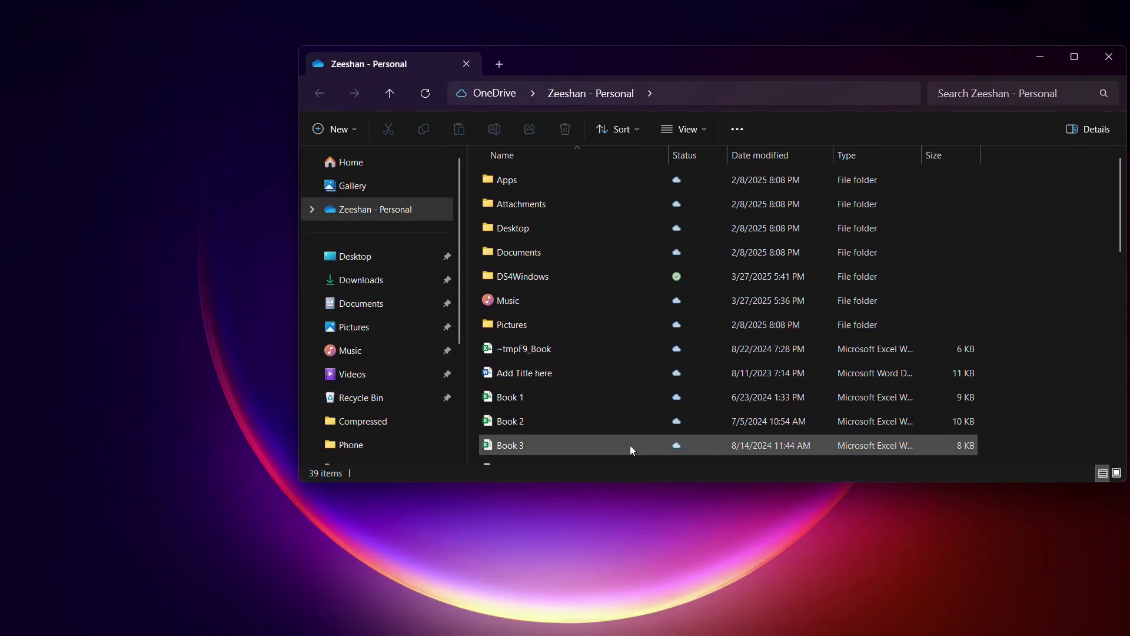
drag(619, 481, 618, 588)
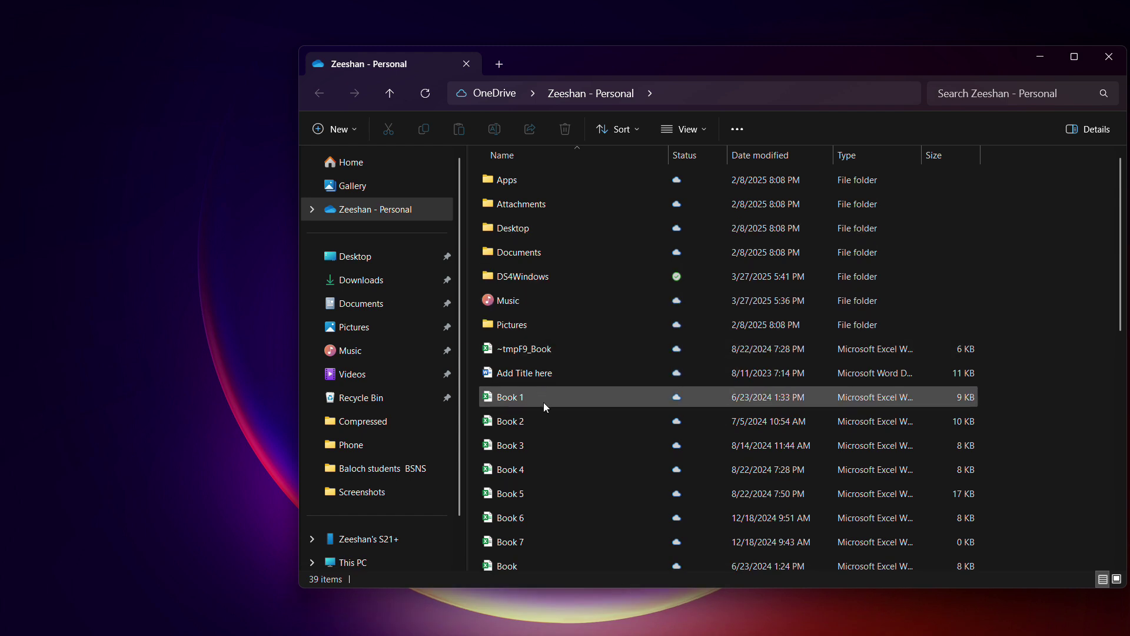
mouse_move(528, 405)
mouse_down()
mouse_move(172, 342)
mouse_move(164, 310)
mouse_move(168, 326)
mouse_move(383, 306)
mouse_move(371, 306)
mouse_up()
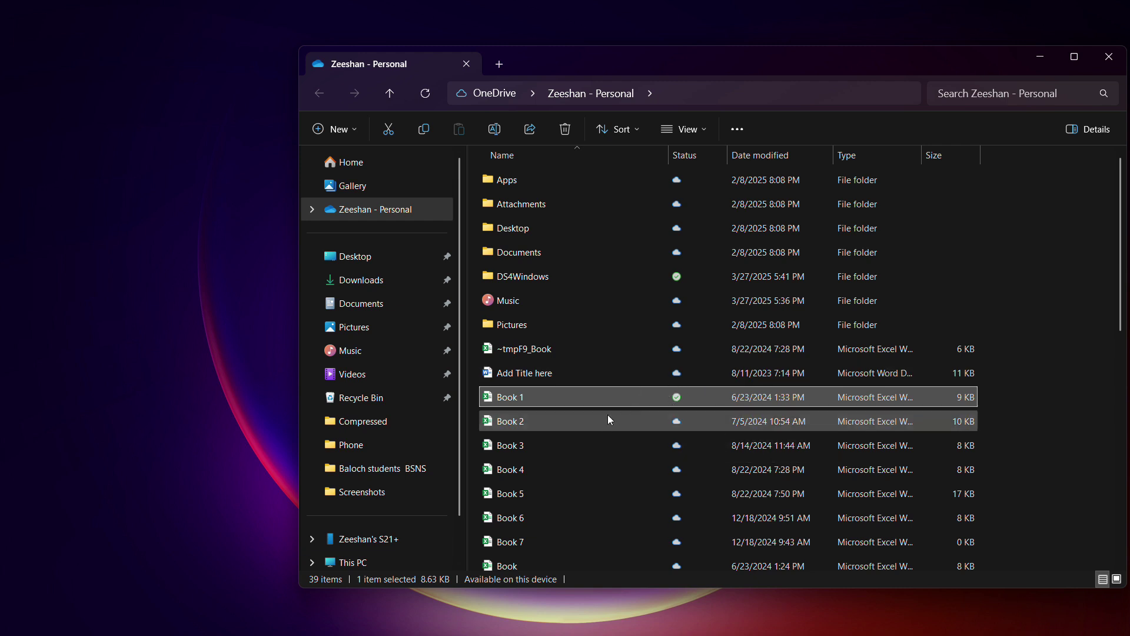
Copy Books 1, 3, 5 and 7 into Documents, replacing the existing Book 1
ctrl+click(567, 449)
ctrl+click(542, 495)
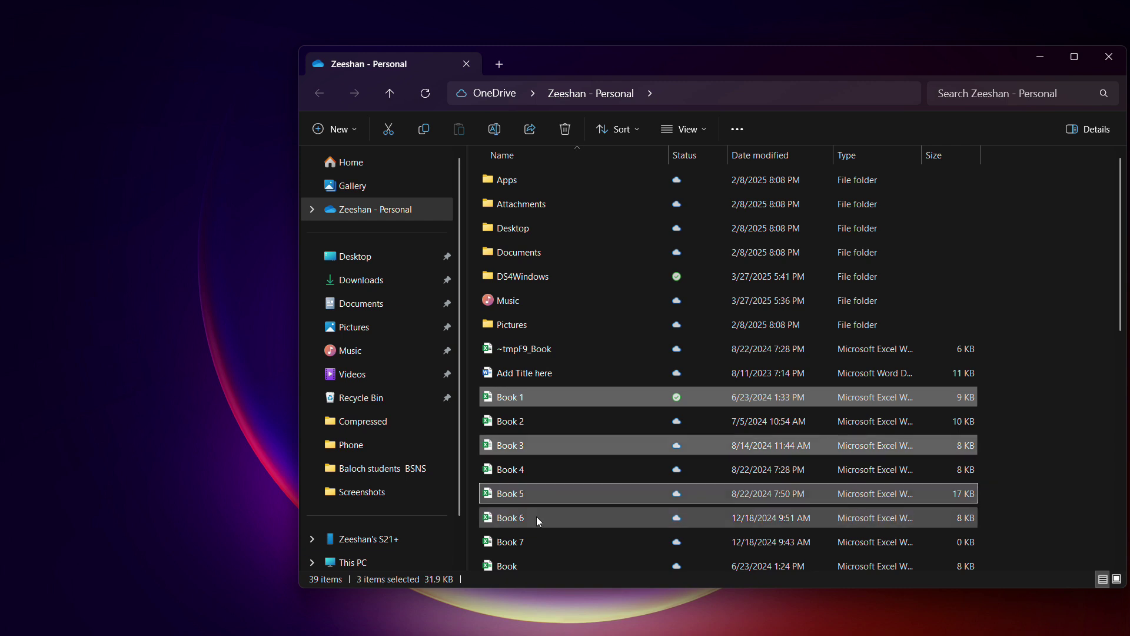
ctrl+click(610, 538)
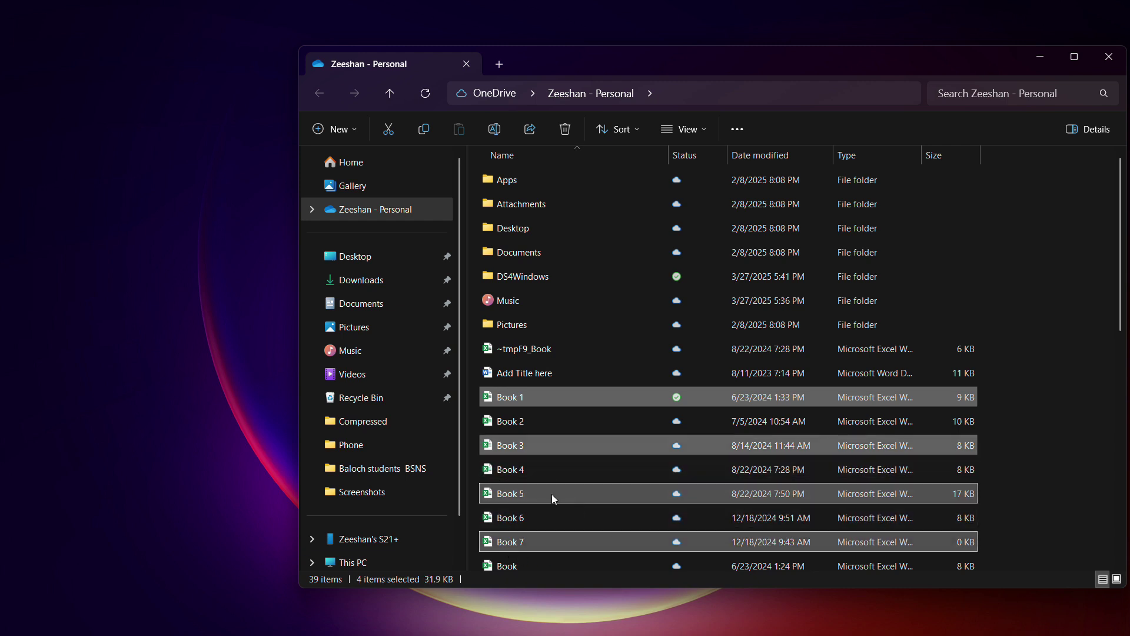
drag(532, 496, 342, 304)
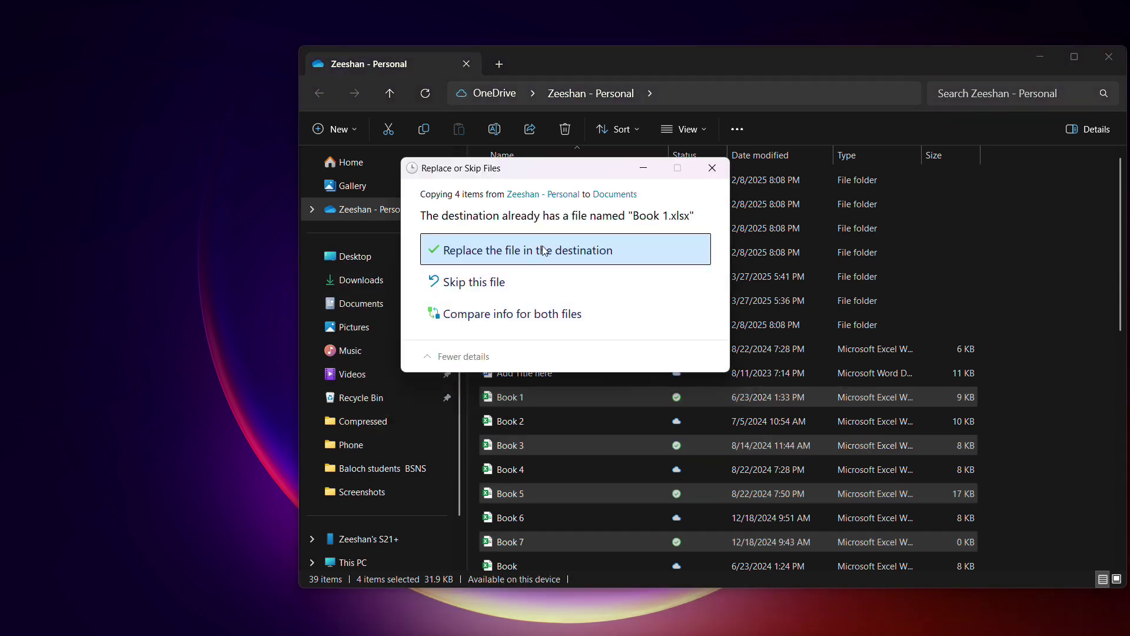
click(536, 249)
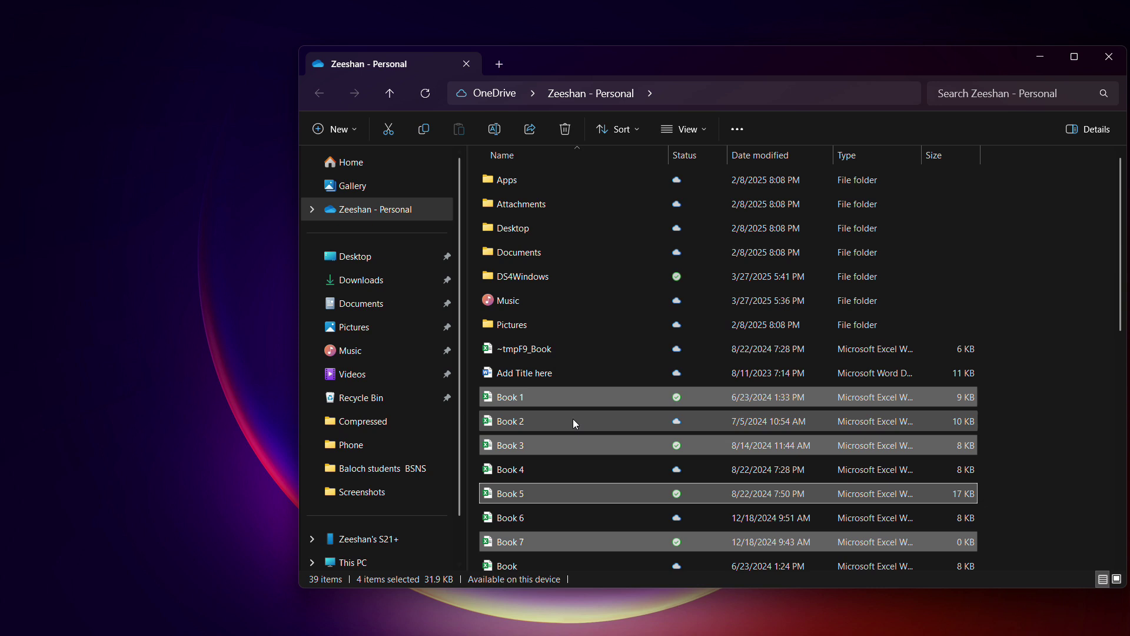
Cut Book 1 from OneDrive and paste it into Documents, replacing the older copy
right_click(591, 397)
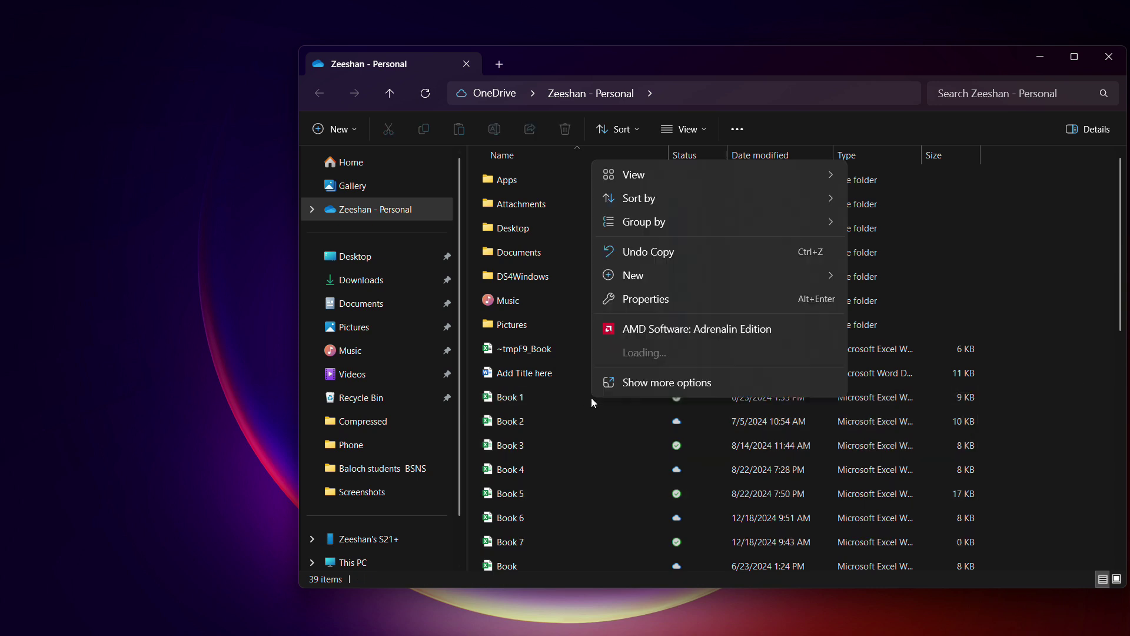
click(522, 392)
right_click(522, 392)
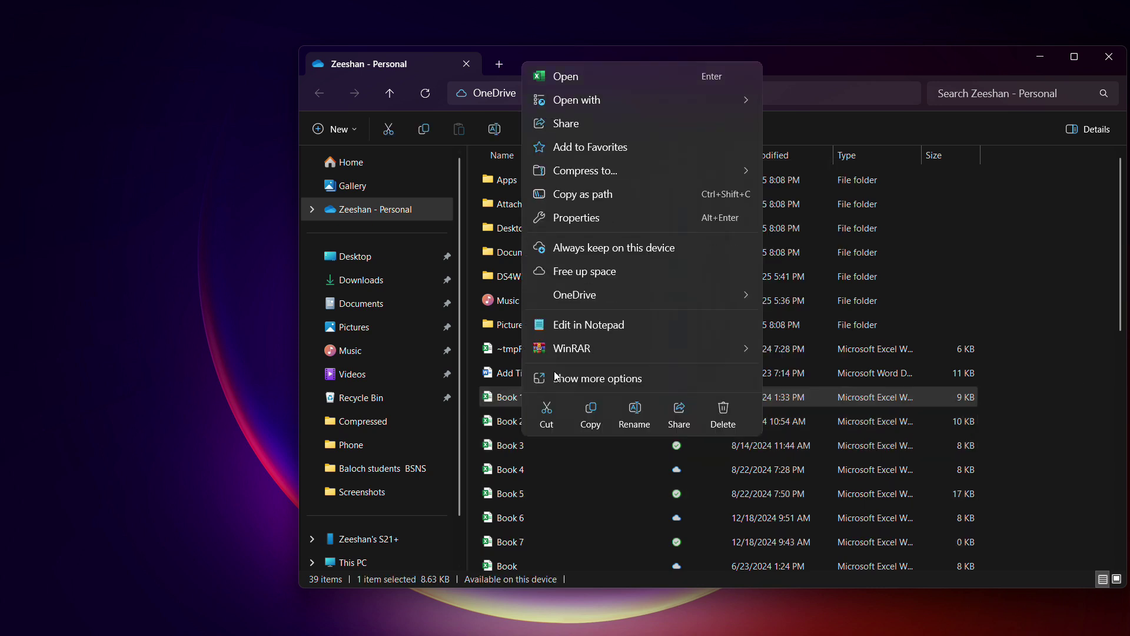
click(546, 415)
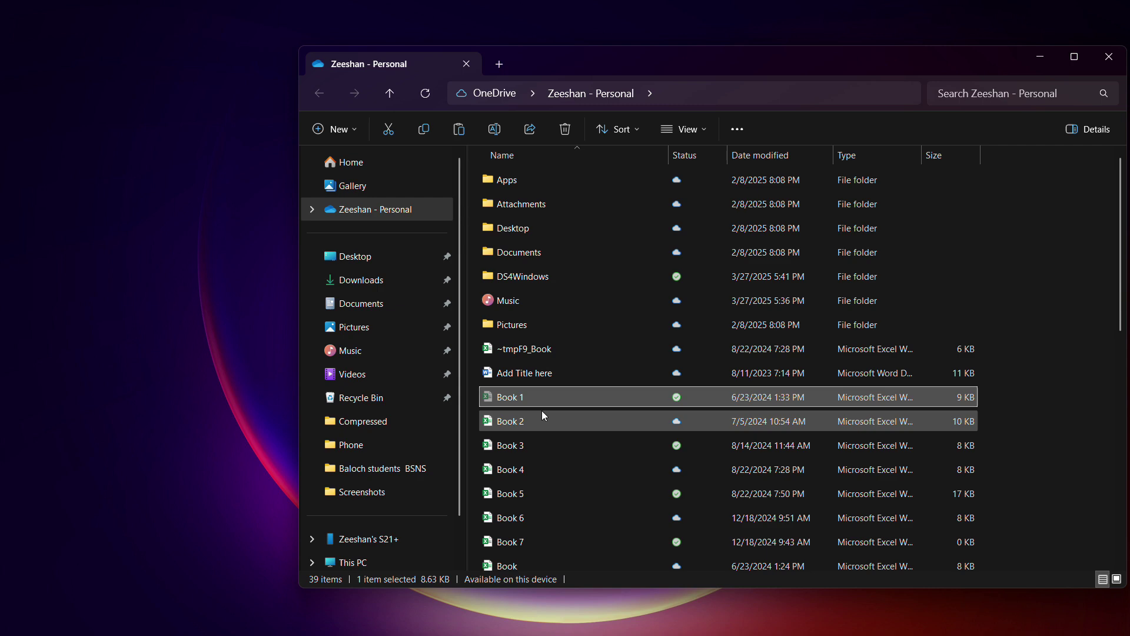
click(362, 304)
right_click(690, 366)
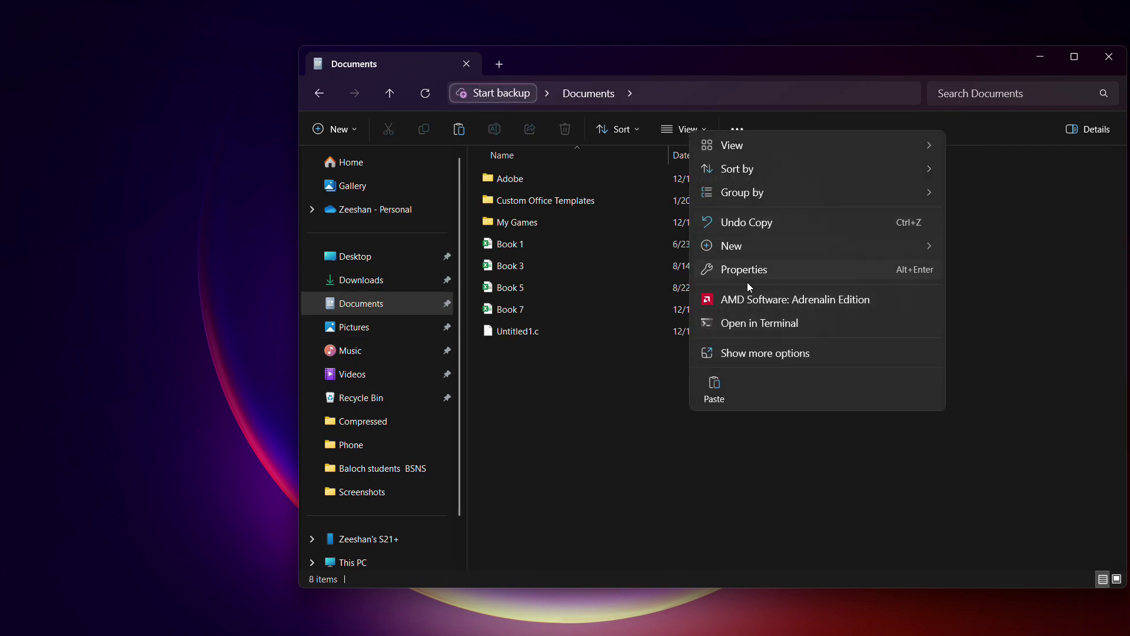
click(728, 387)
click(531, 255)
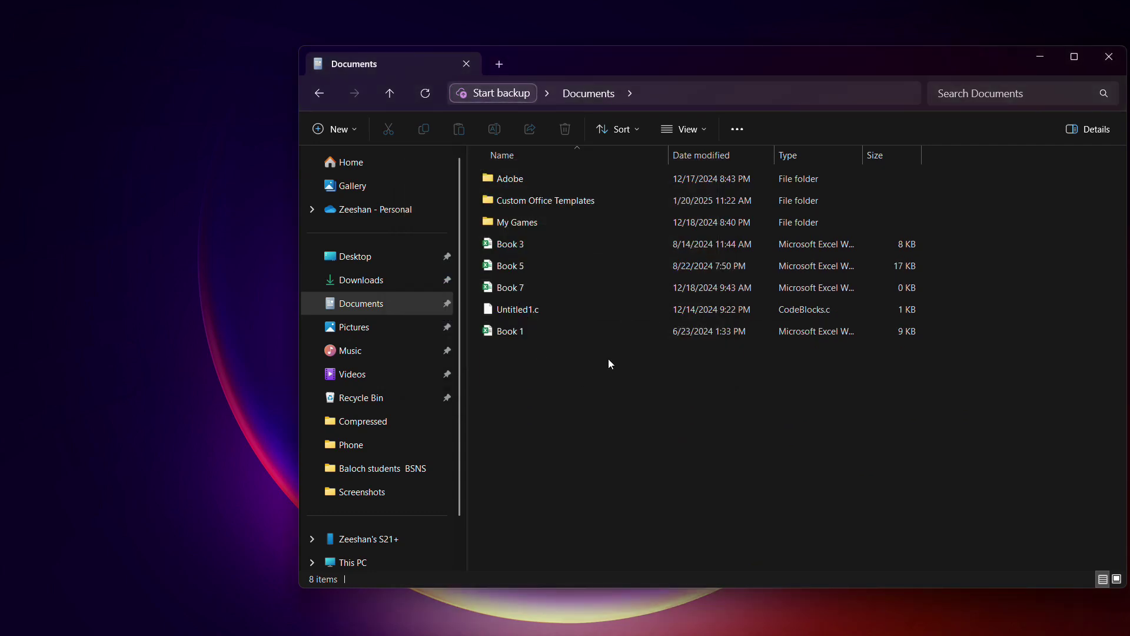
click(359, 211)
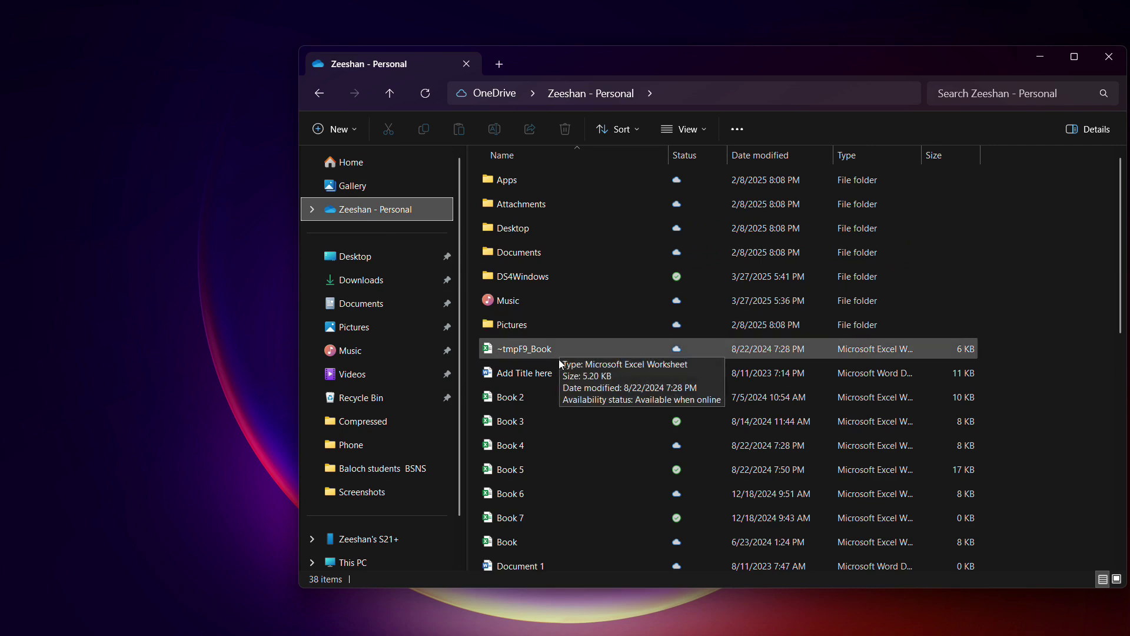
Switch to Chrome's My files - OneDrive tab and scroll through the file list
click(582, 623)
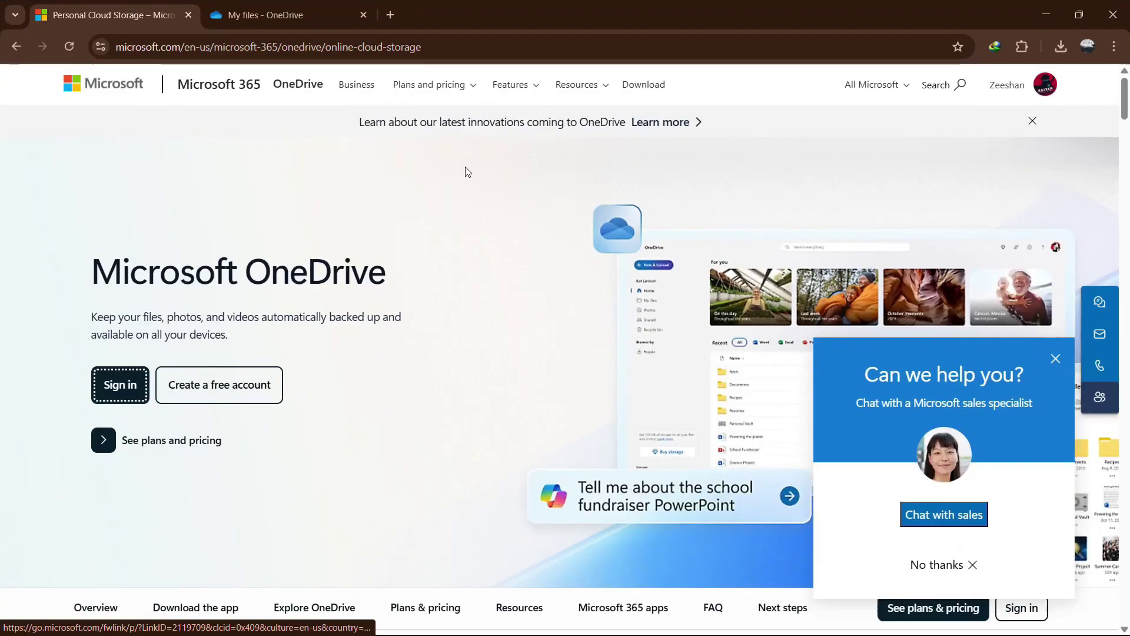
click(230, 17)
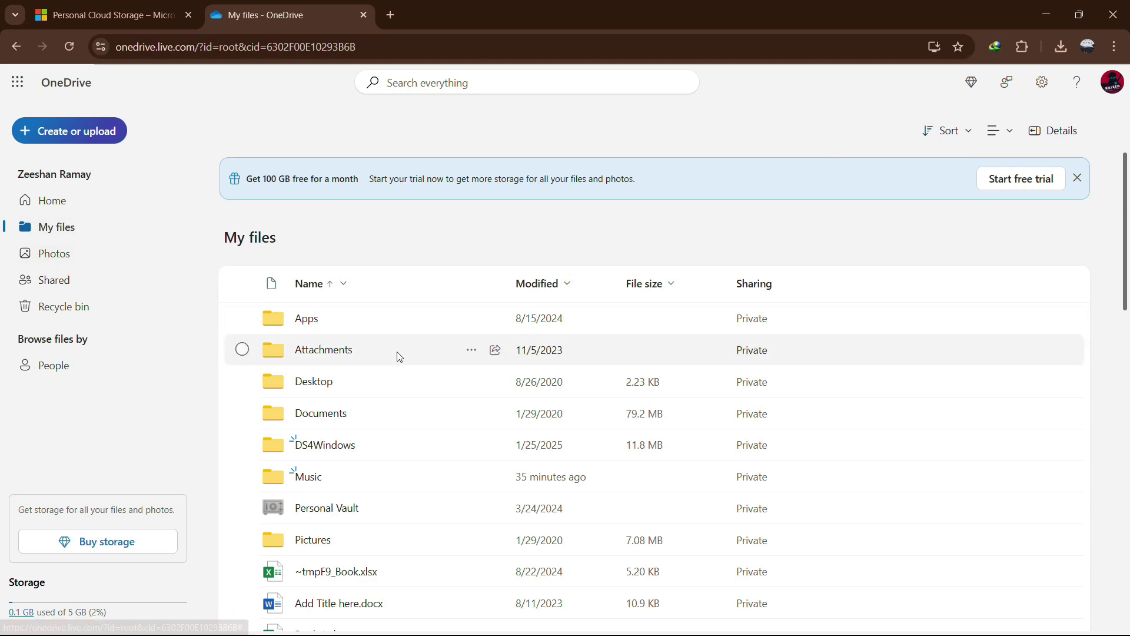
scroll(396, 354, down, 5)
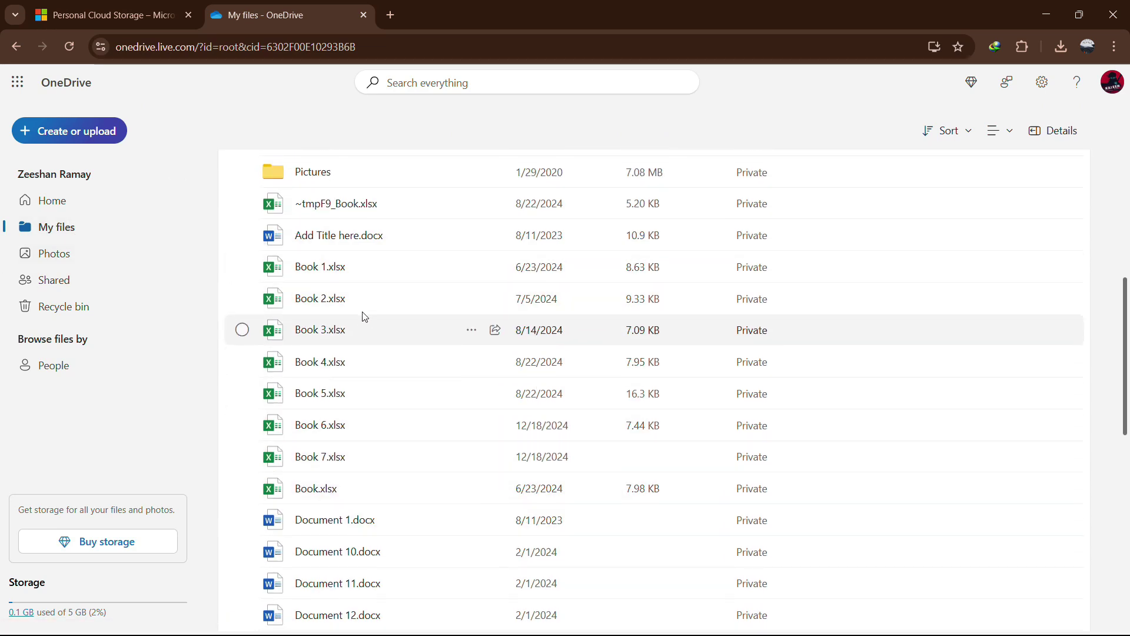
scroll(361, 315, up, 5)
scroll(360, 301, up, 2)
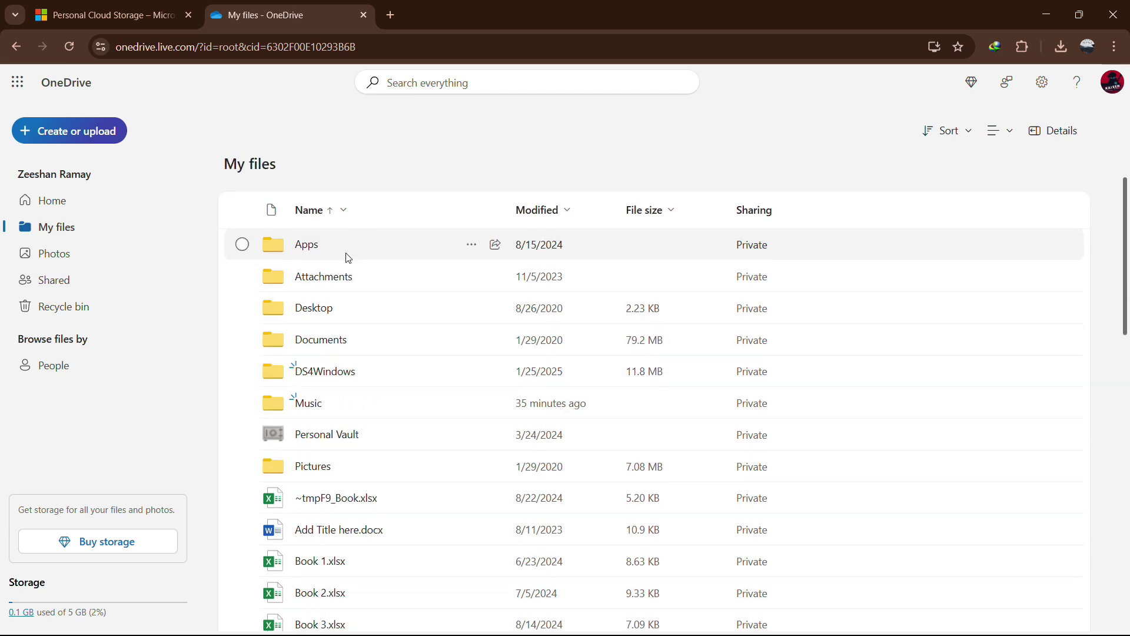
Download the Apps folder as Apps.zip through the IDM dialog, then deselect it
click(474, 246)
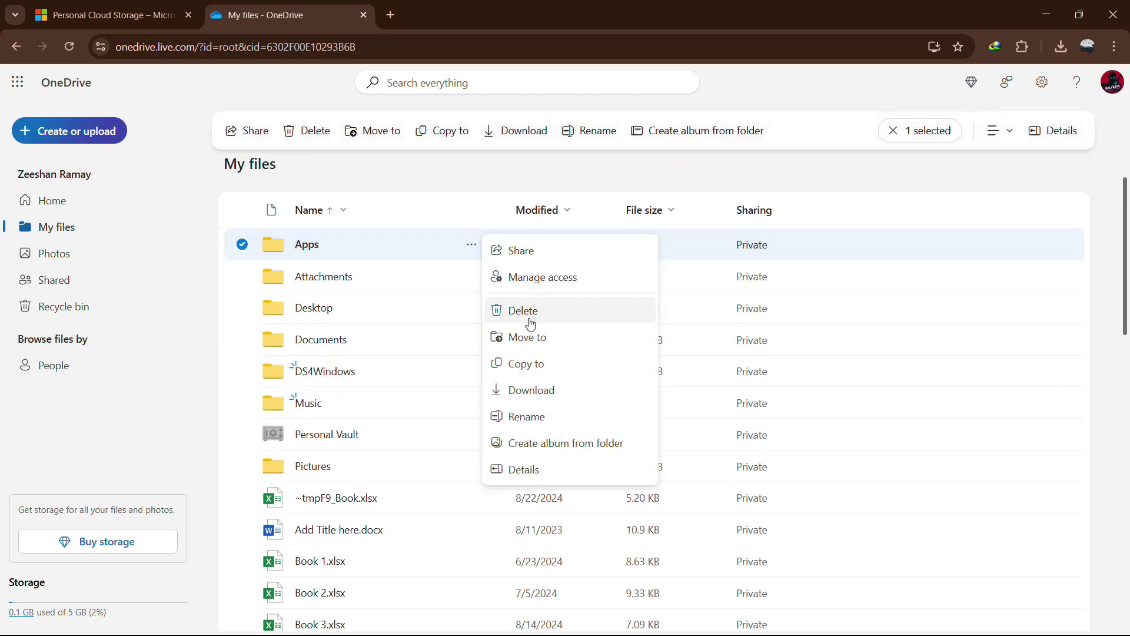
click(533, 389)
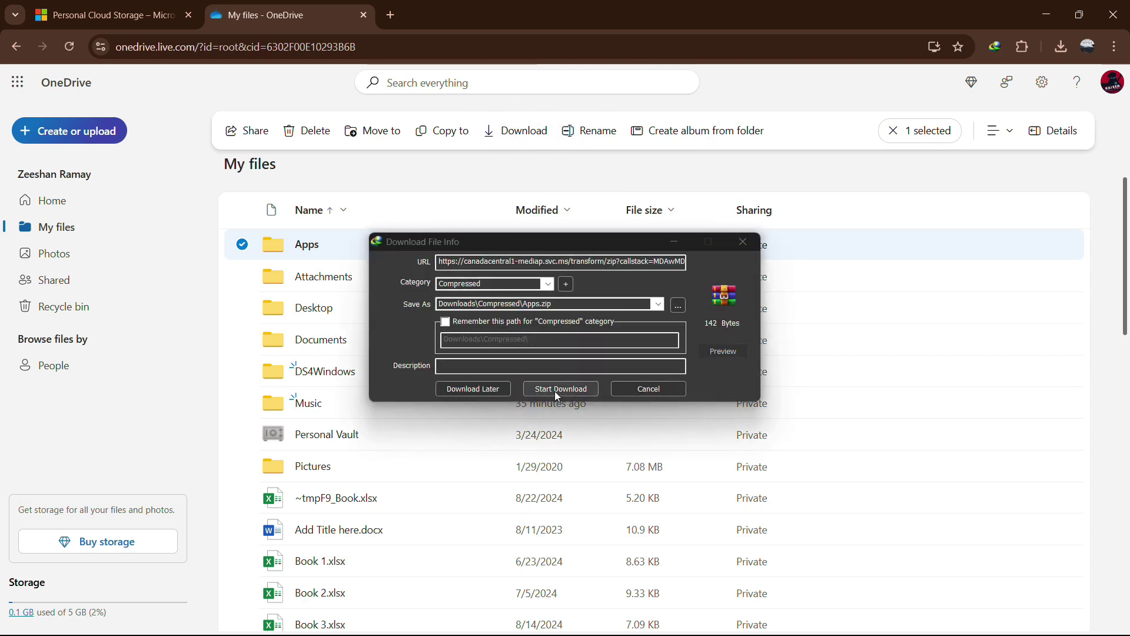
click(746, 244)
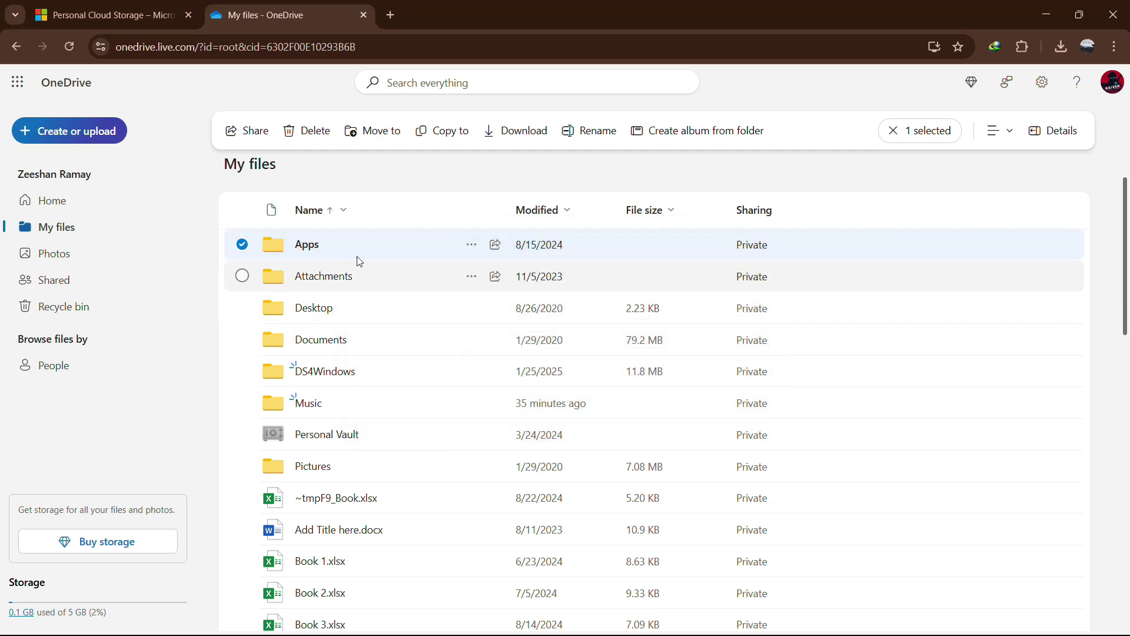
click(329, 172)
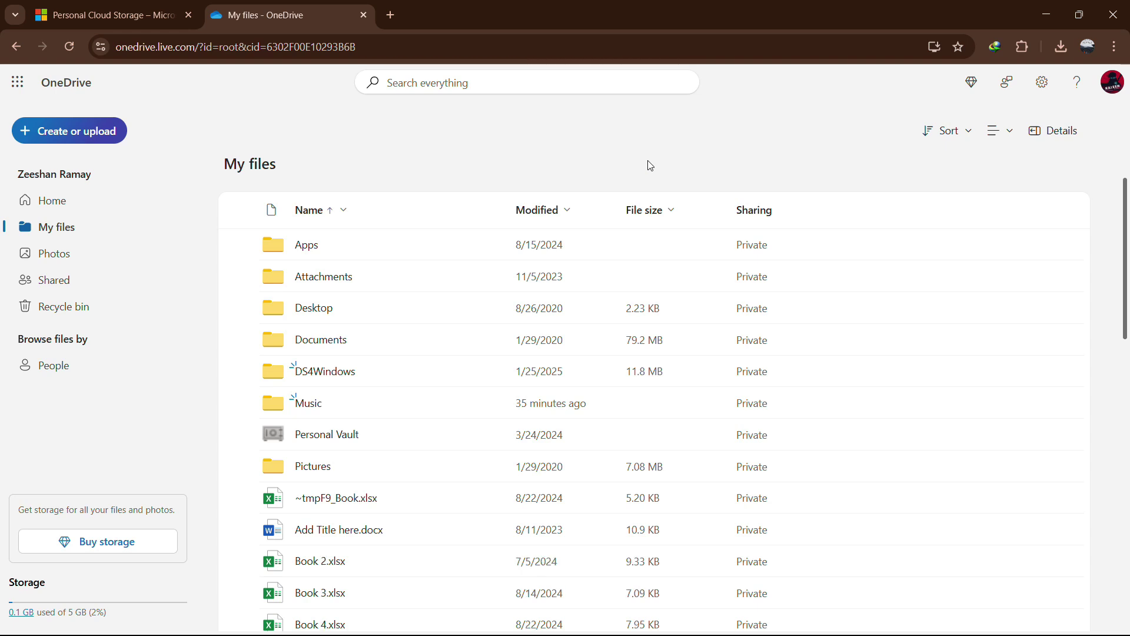
Set the Music folder to 'Always keep on this device' and check its Playlists subfolder
click(1047, 14)
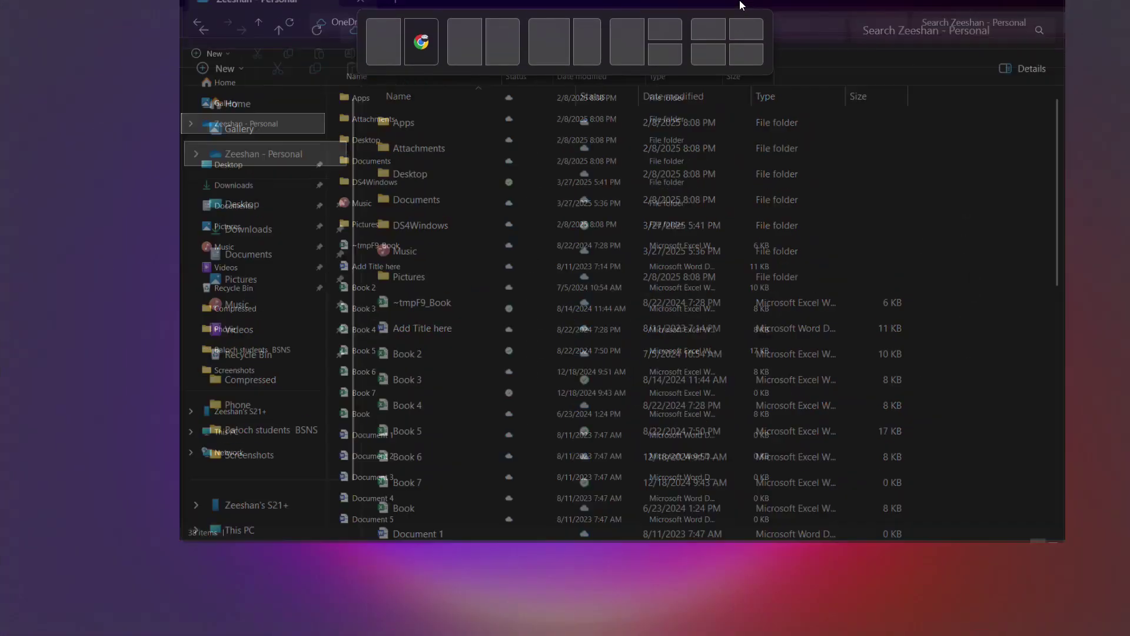
drag(842, 78, 738, 4)
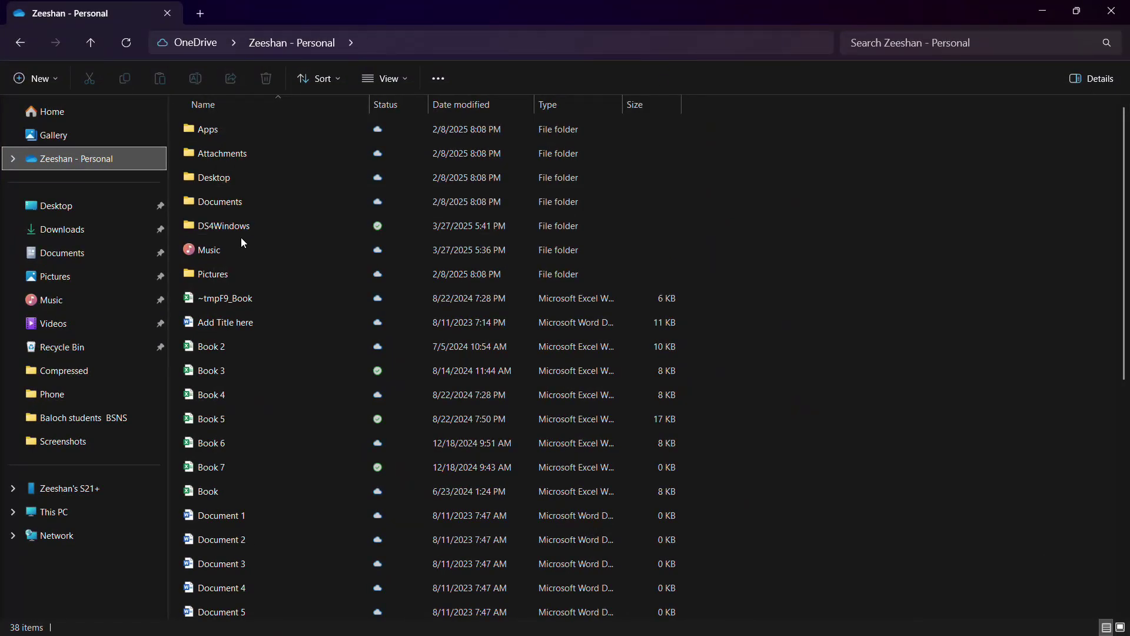
click(221, 257)
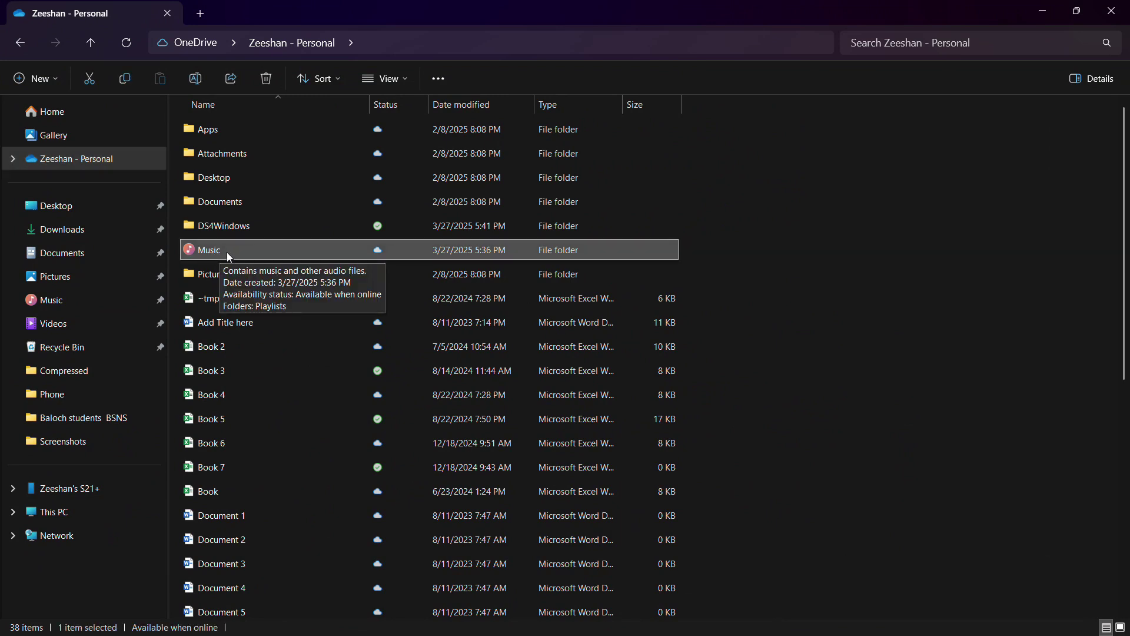
right_click(252, 261)
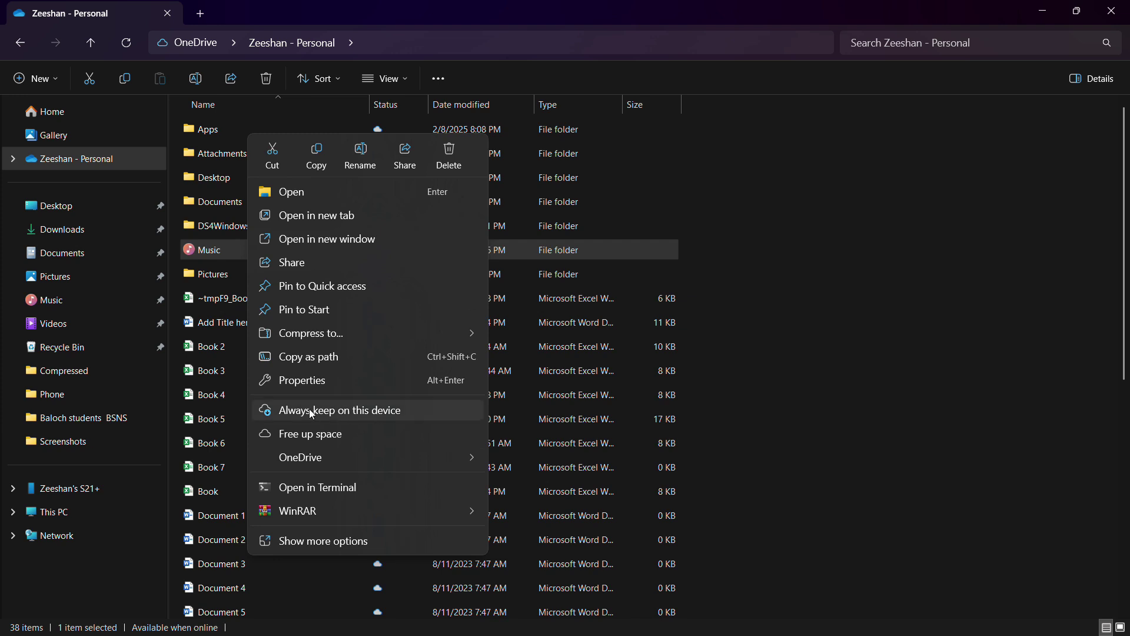
click(295, 420)
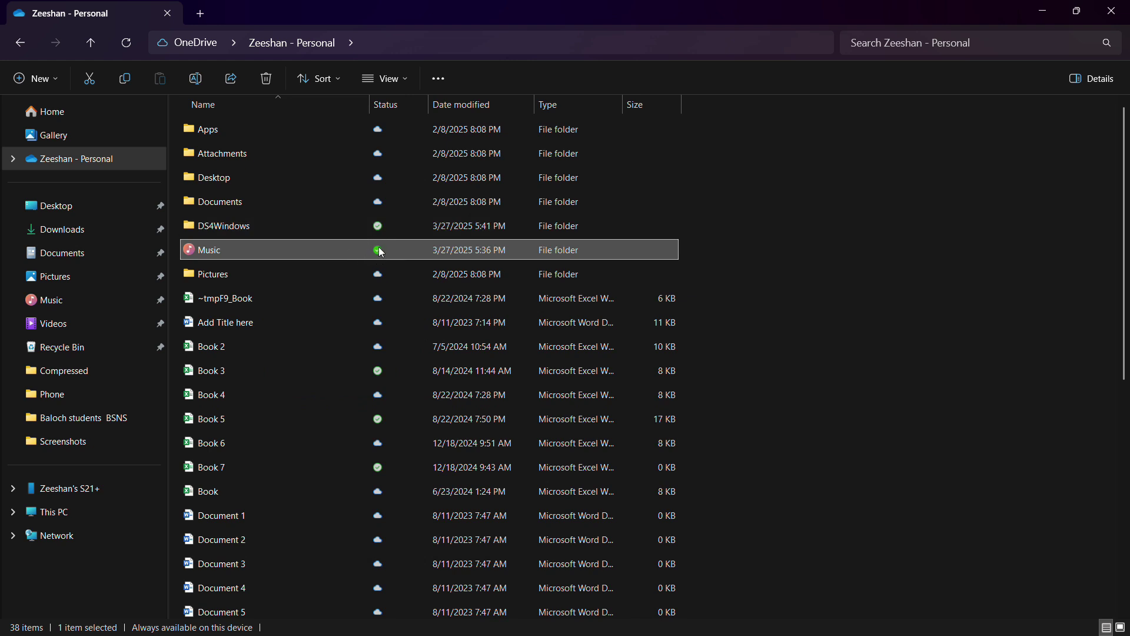
click(70, 306)
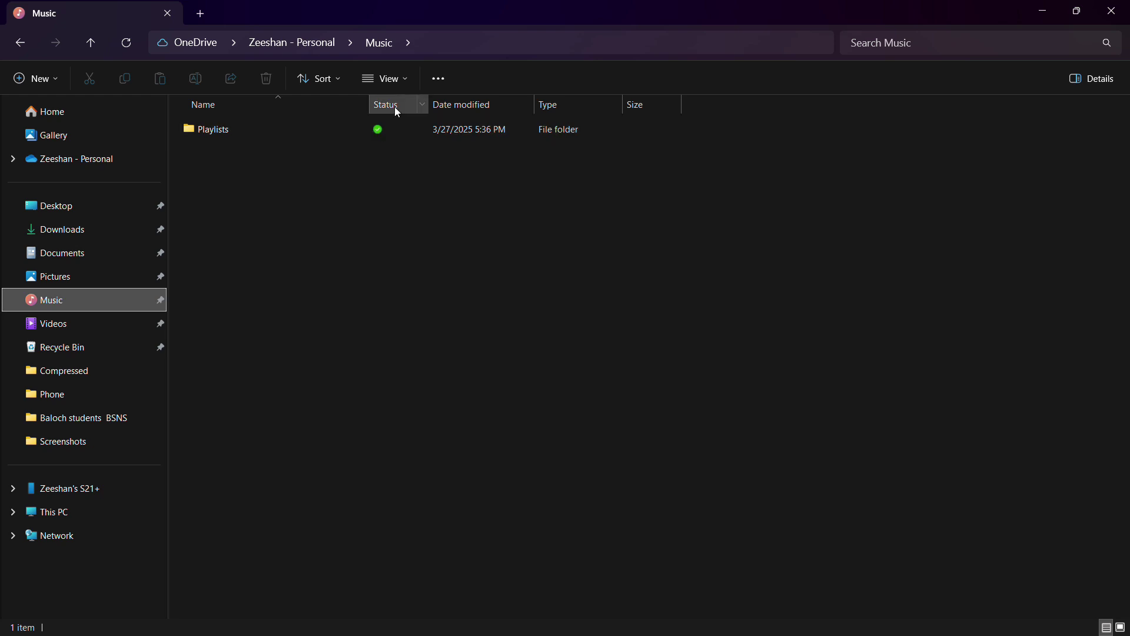
click(109, 159)
Run 'Free up space' on the Pictures folder and restore the Explorer window fully on screen
double_click(750, 20)
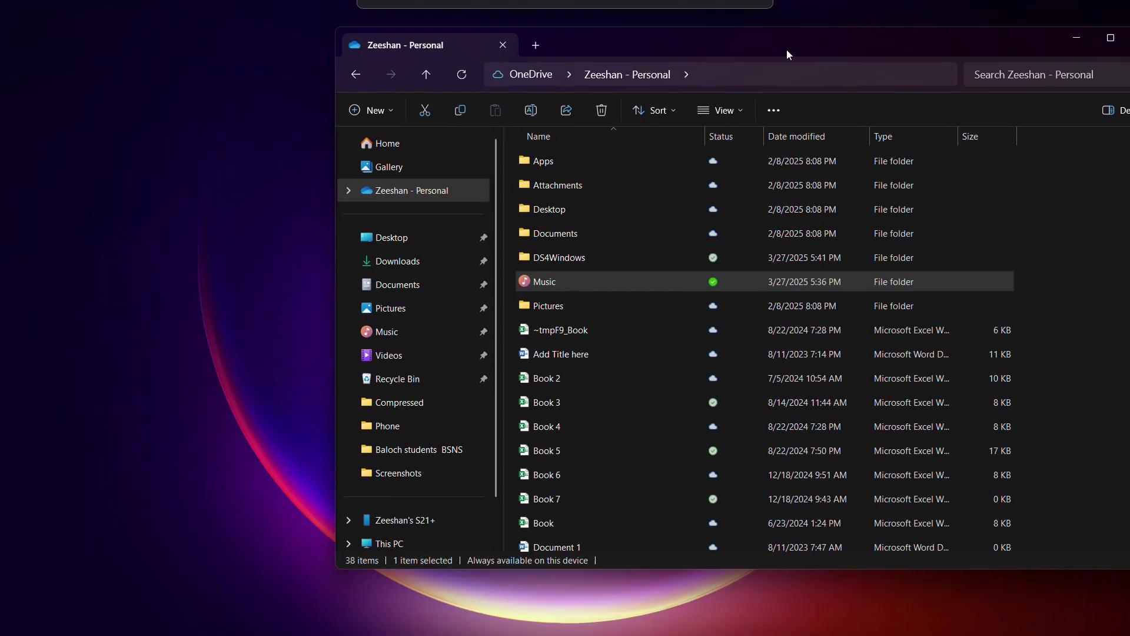
click(550, 347)
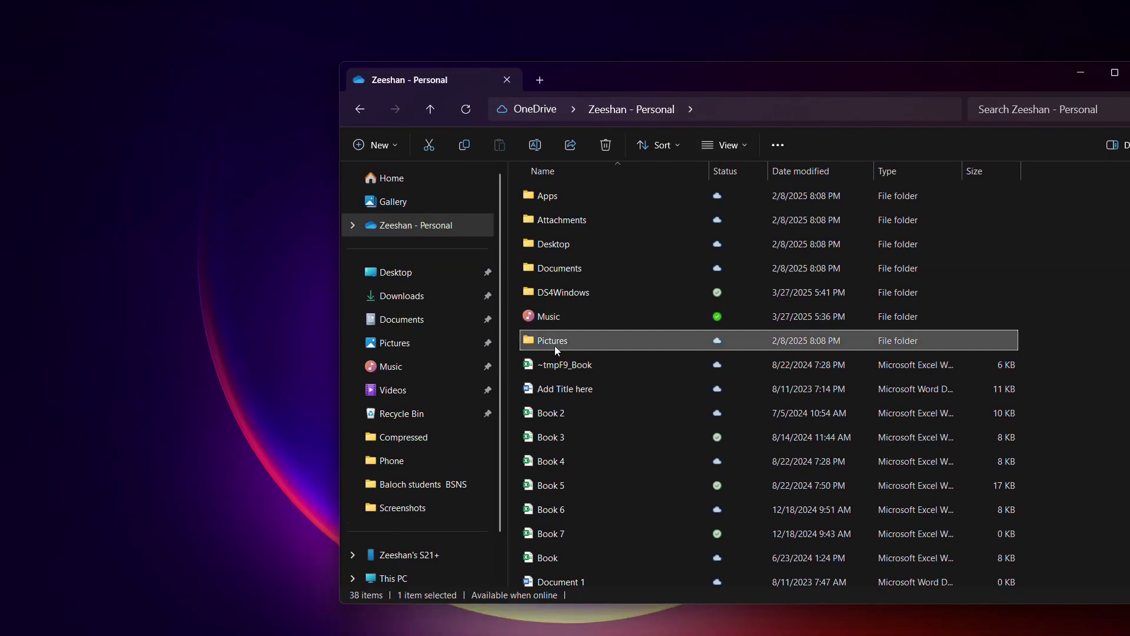
mouse_move(560, 341)
mouse_down()
mouse_move(120, 247)
mouse_move(562, 344)
mouse_up()
right_click(581, 344)
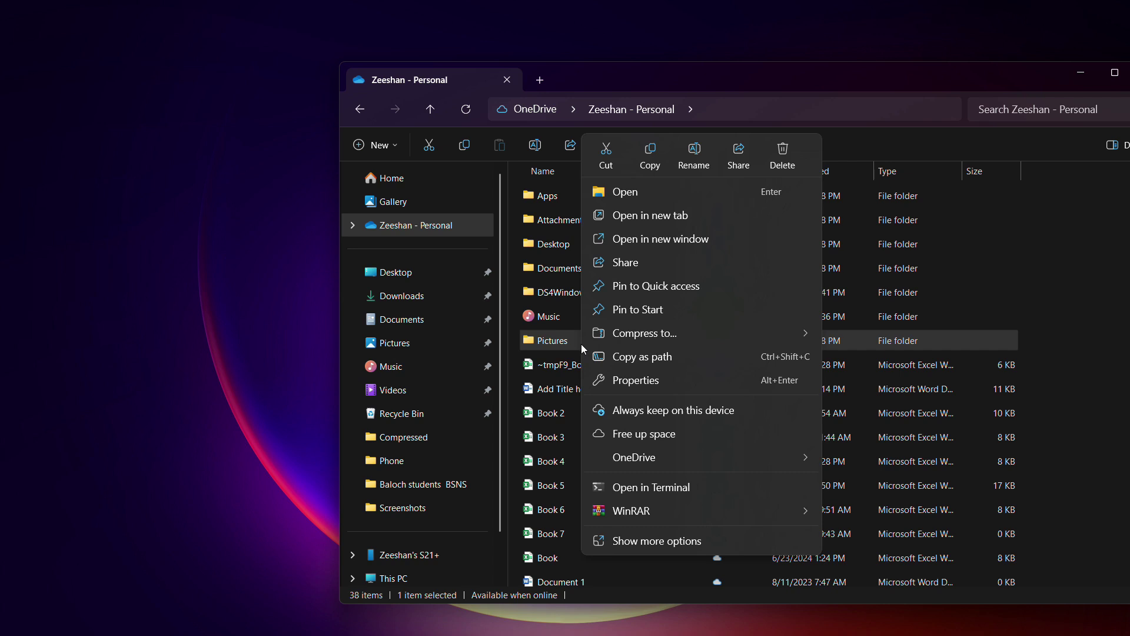
click(650, 442)
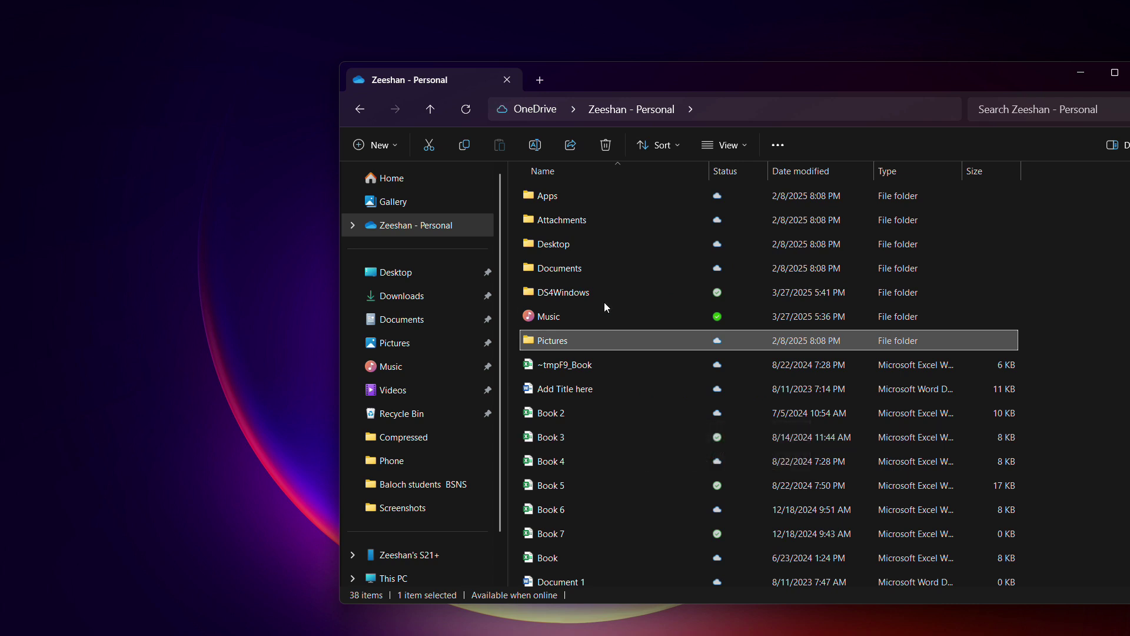
click(1083, 314)
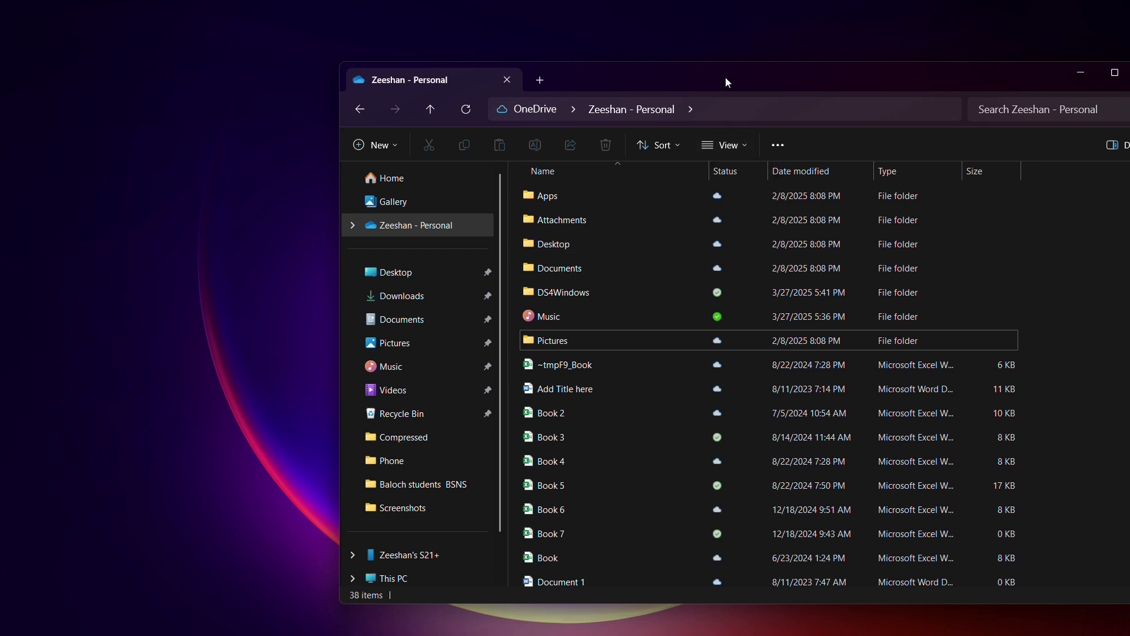
drag(725, 76, 617, 83)
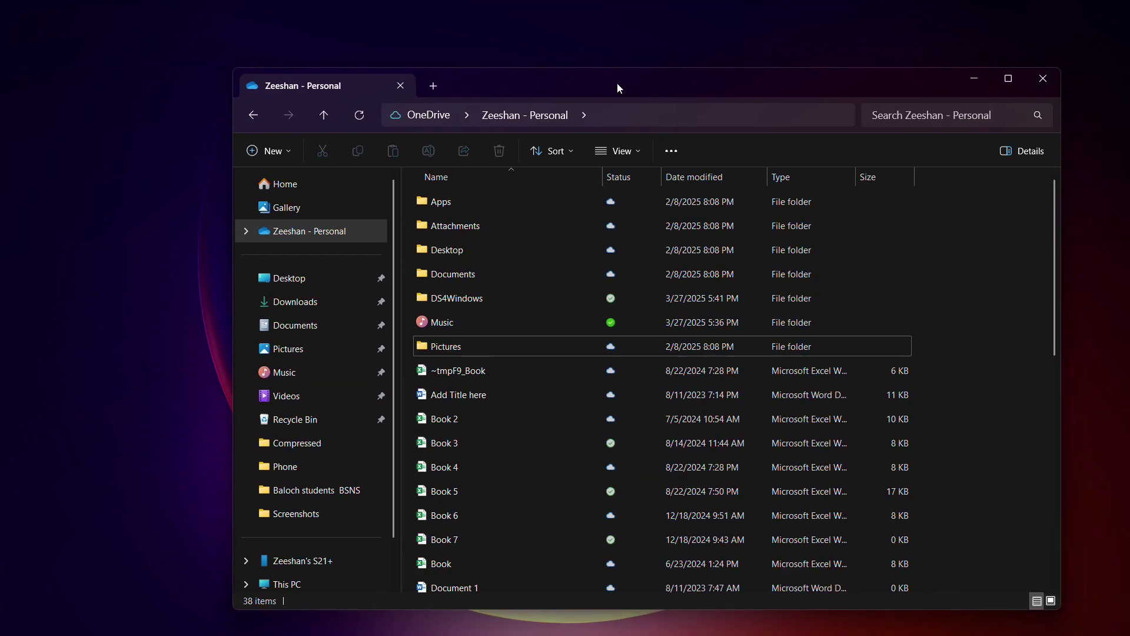